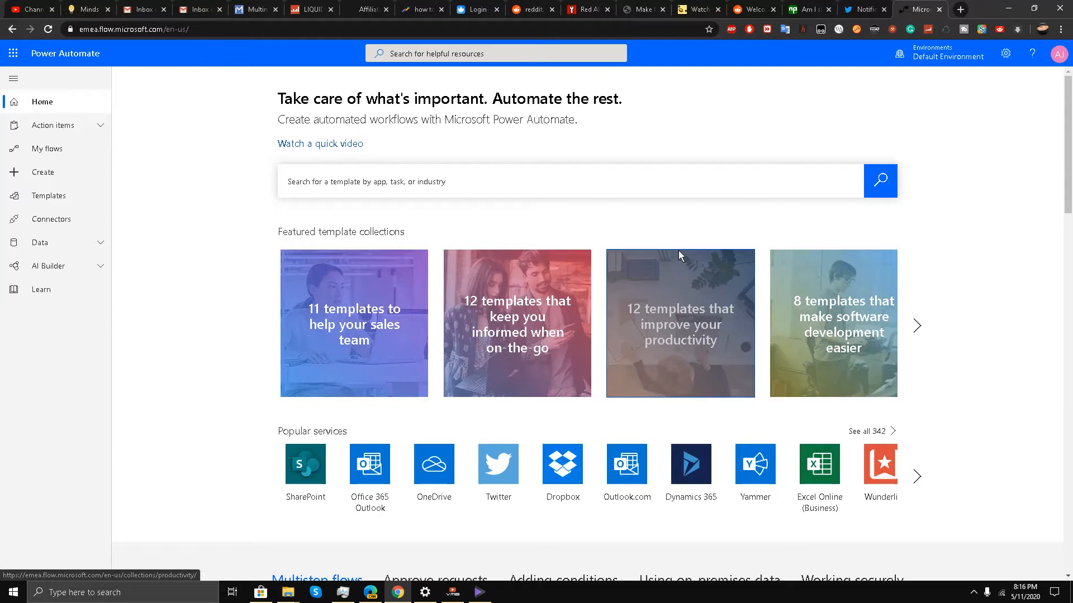
- Search the flow templates for "youtube"
left_click(559, 191)
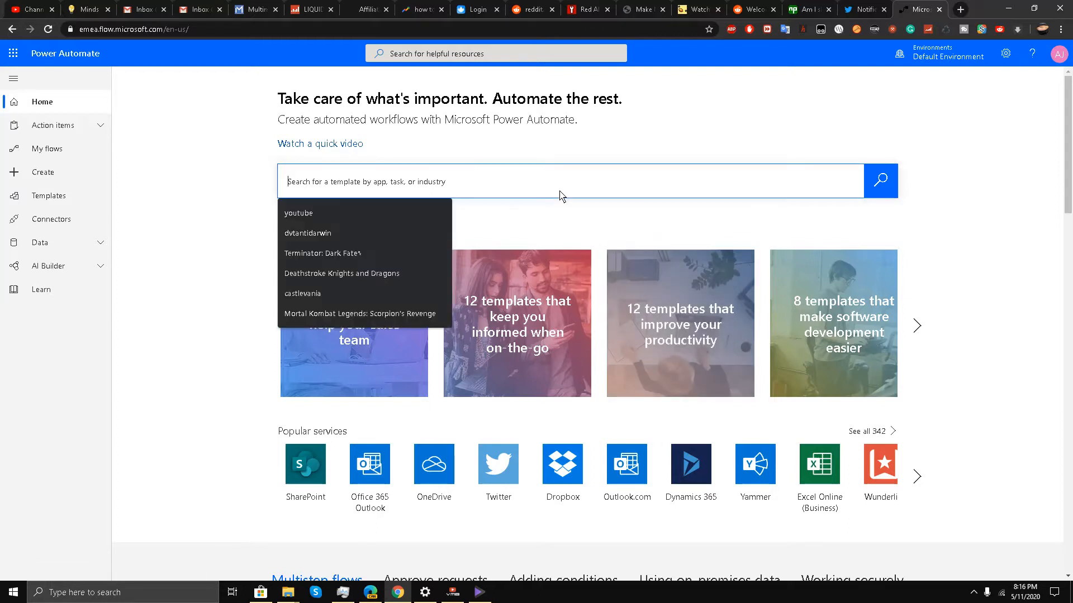
left_click(374, 212)
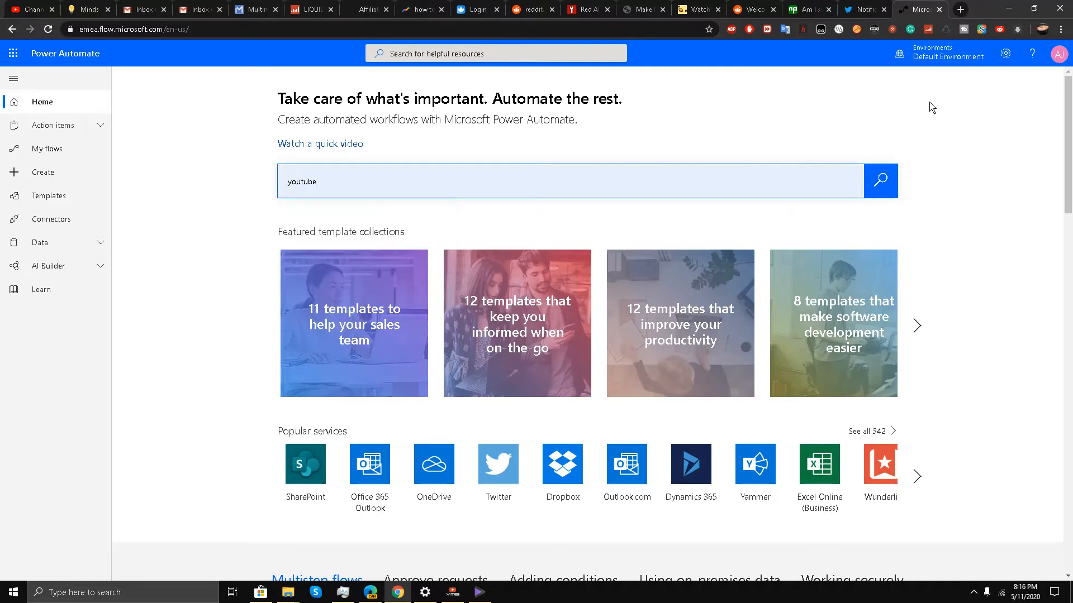
left_click(880, 183)
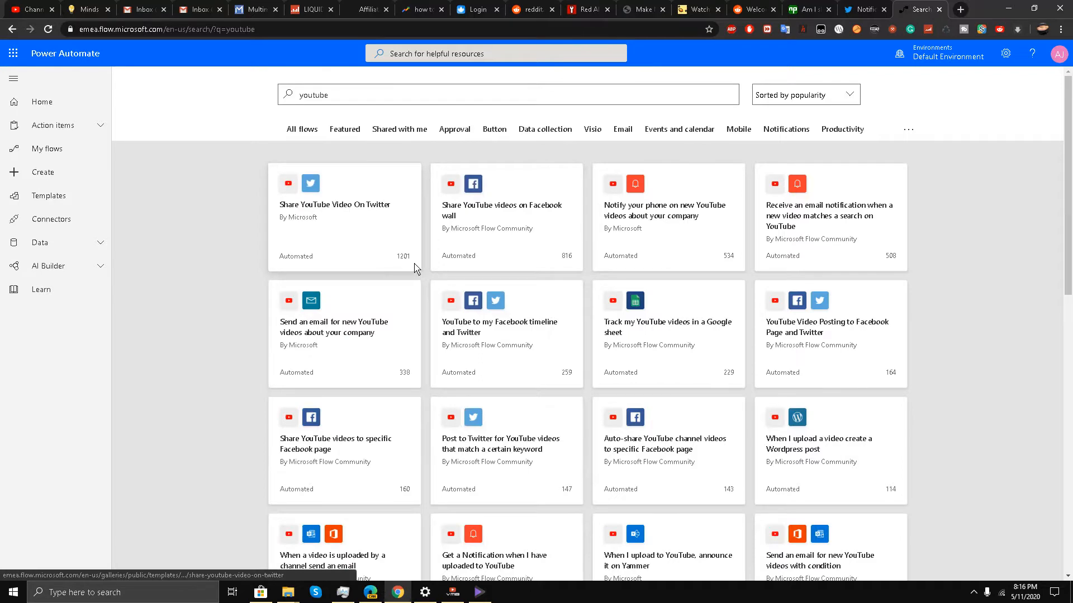
- Start a flow from the "Share YouTube videos to specific Facebook page" template with the connected accounts, and begin editing its Page ID
scroll(416, 268, "down", 1)
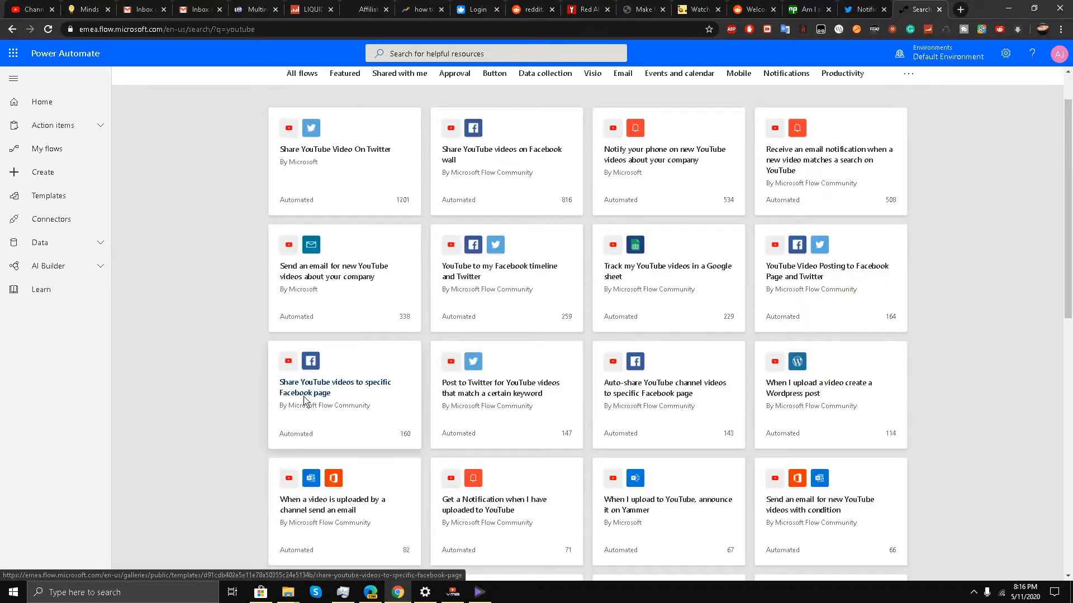
scroll(207, 364, "down", 1)
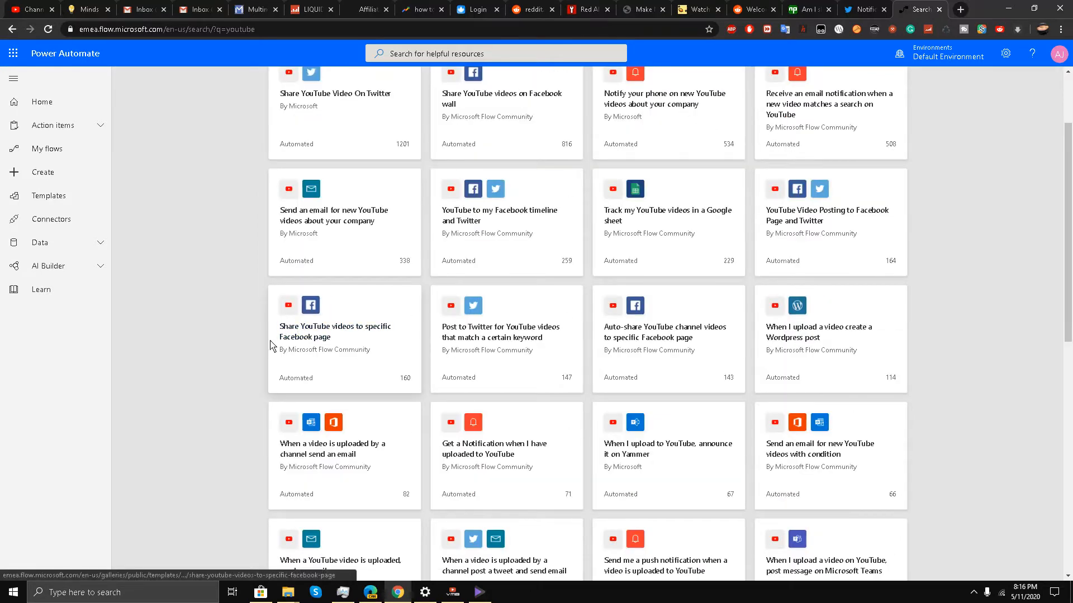
left_click(323, 338)
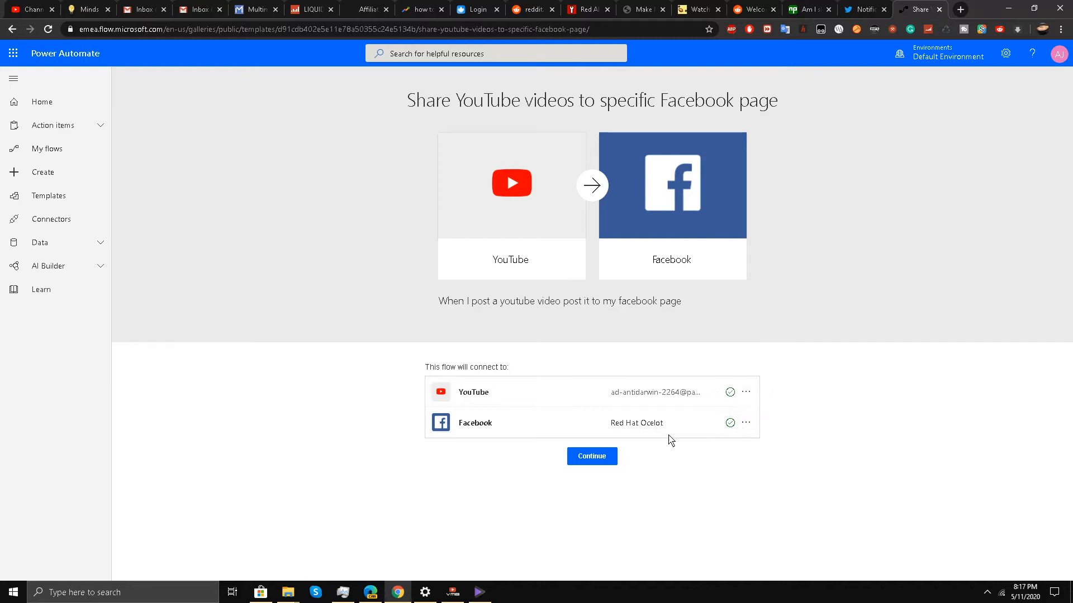
left_click(608, 458)
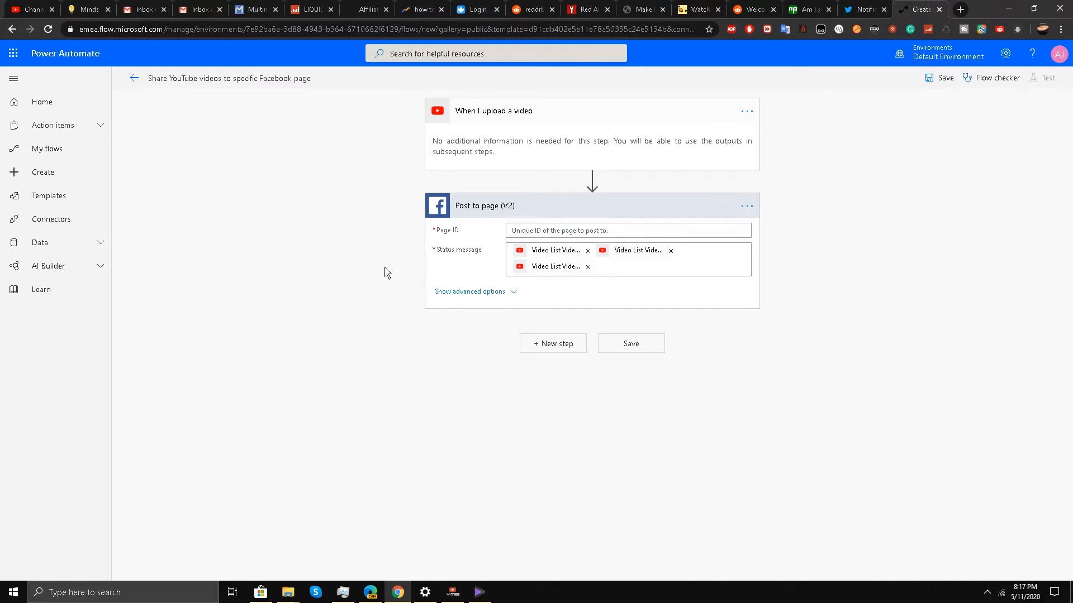
left_click(552, 233)
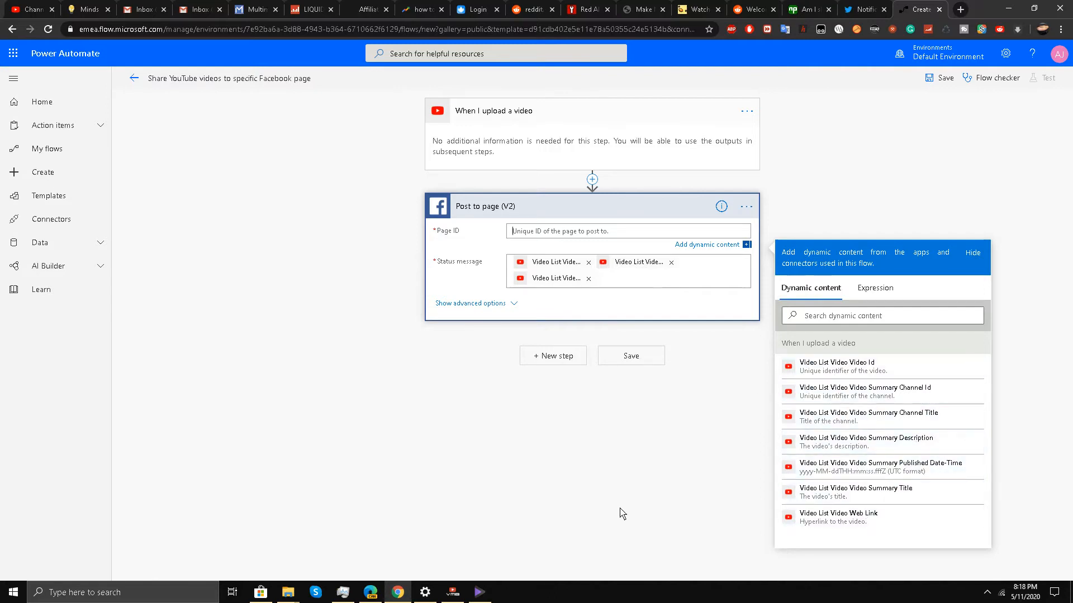
left_click(559, 366)
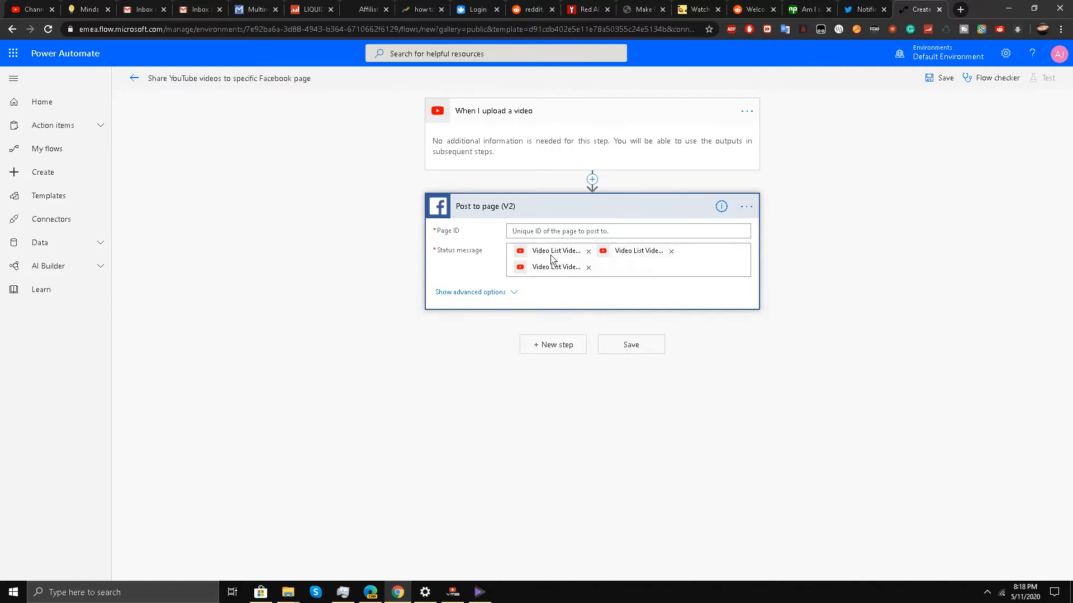
left_click(547, 231)
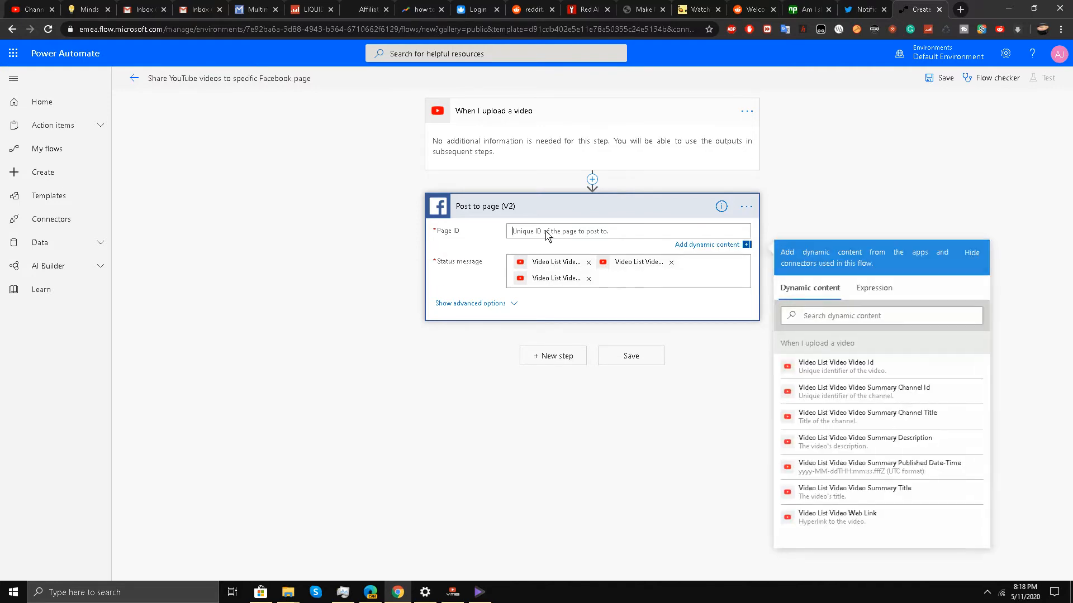
- Open the details of the existing "Share YouTube videos to specific Facebook page" flow and try to edit its connections
left_click(41, 159)
left_click(587, 117)
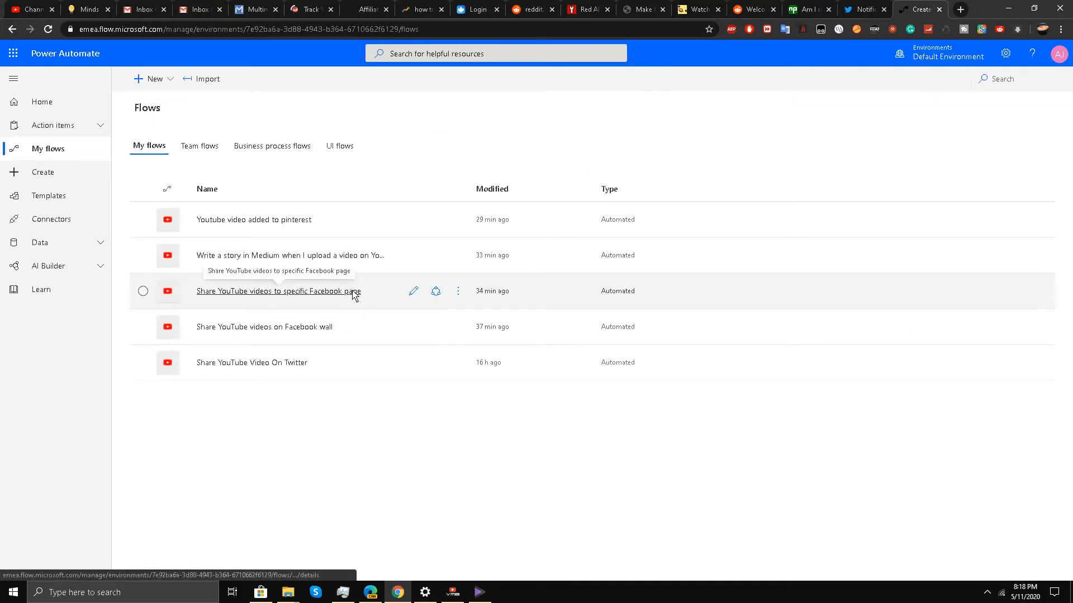
left_click(355, 292)
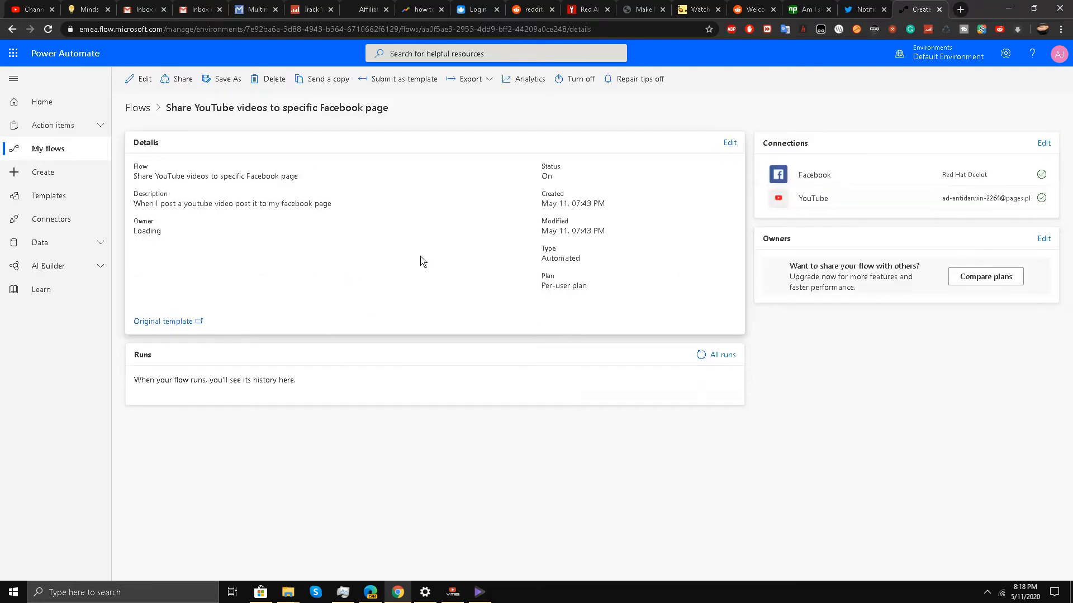
left_click(1044, 143)
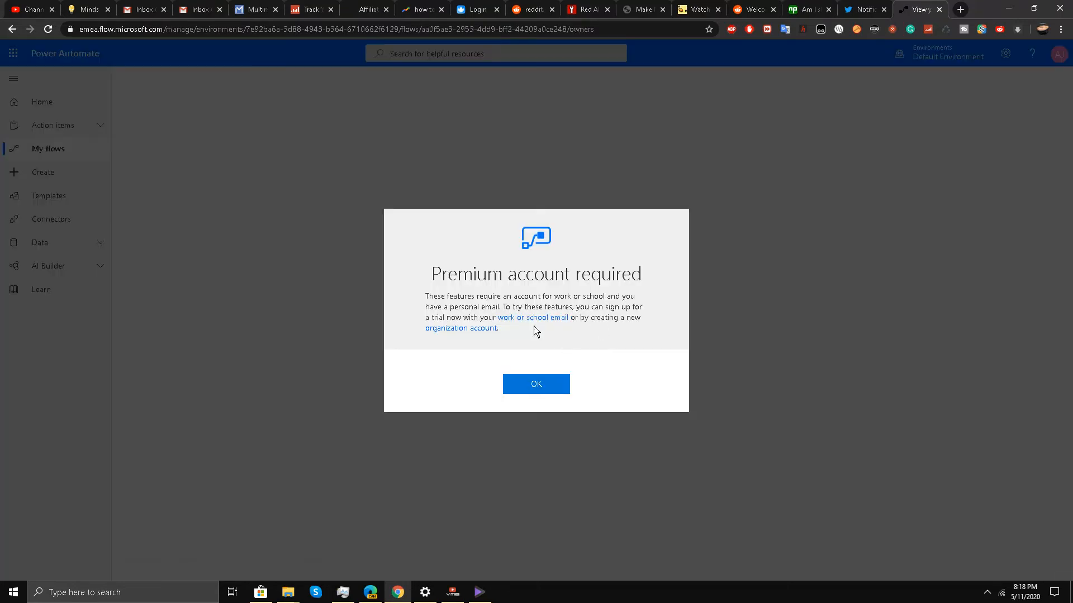
left_click(546, 385)
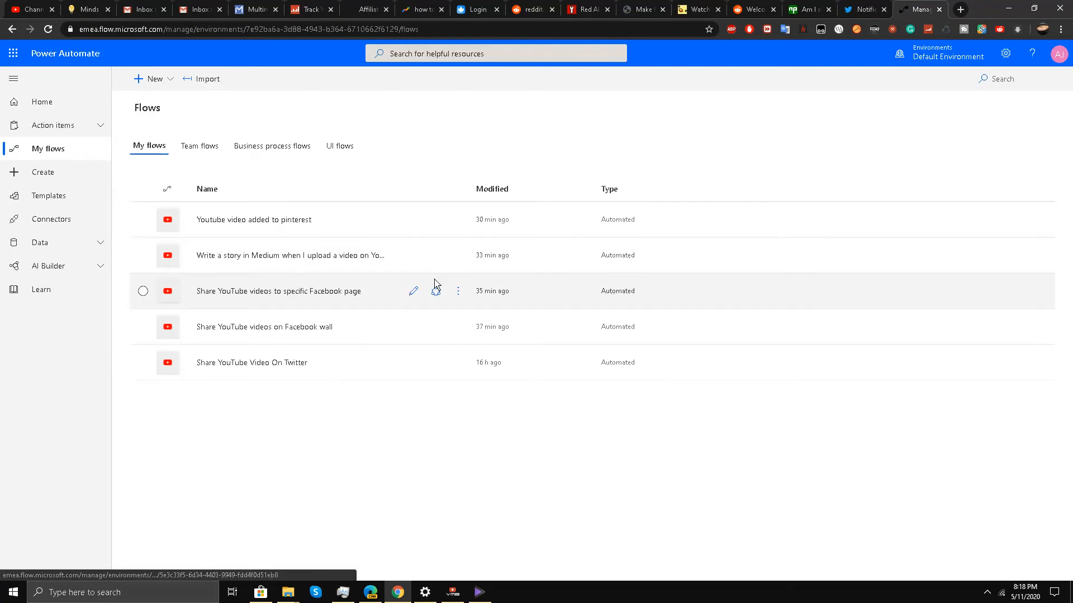
- Open the existing Facebook page flow for editing and view the options of its Post to page (V2) action
left_click(414, 291)
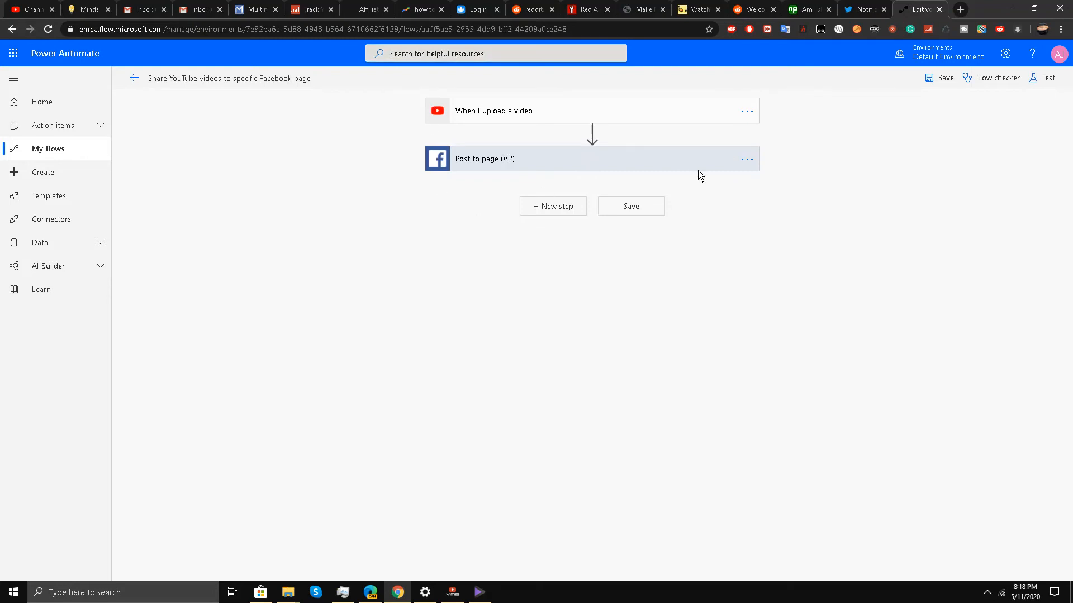
left_click(748, 161)
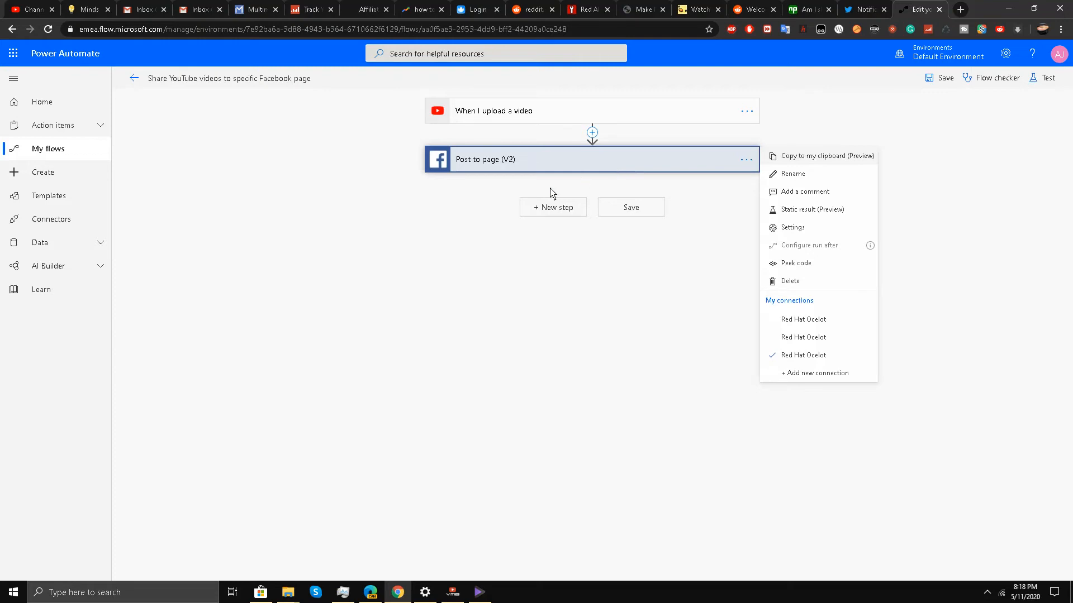
left_click(450, 198)
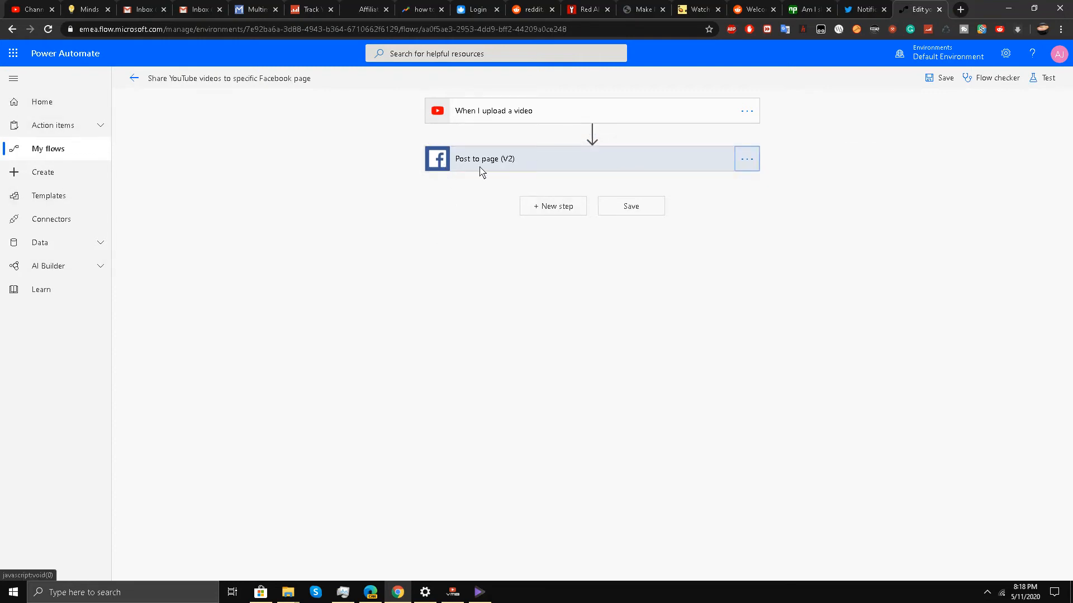
- Open facebook.com in a new browser tab
left_click(967, 4)
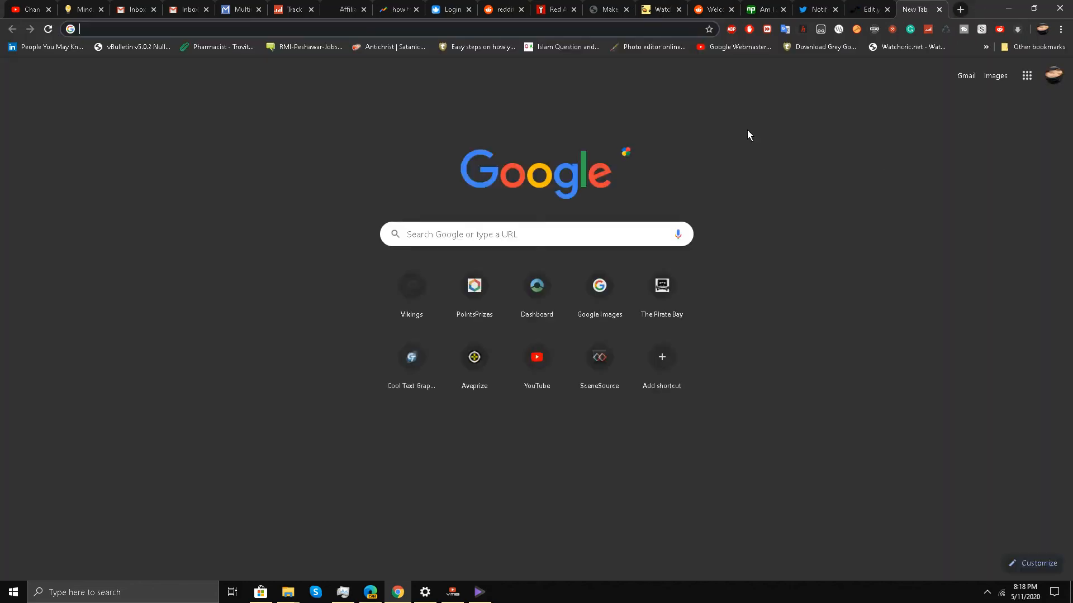
type("yo")
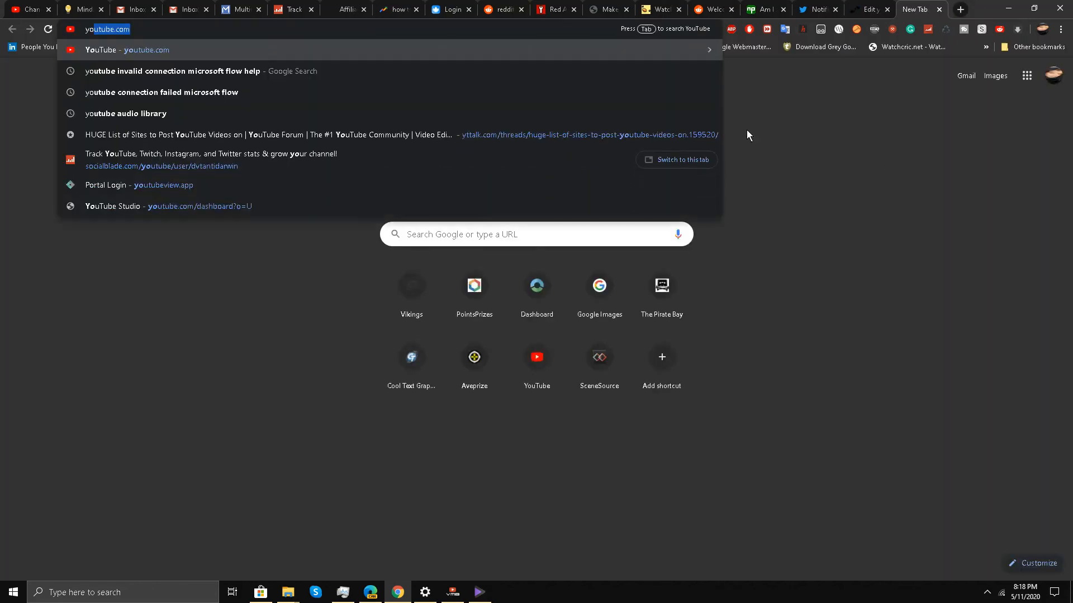
key("BackSpace")
key("BackSpace")
key("BackSpace")
type("facebook")
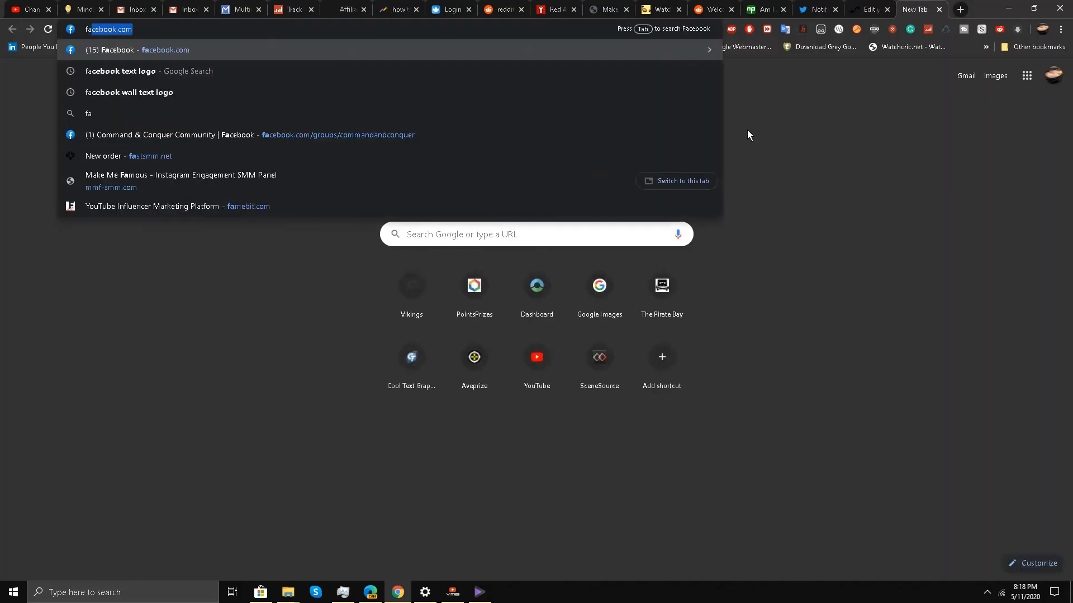
key("Return")
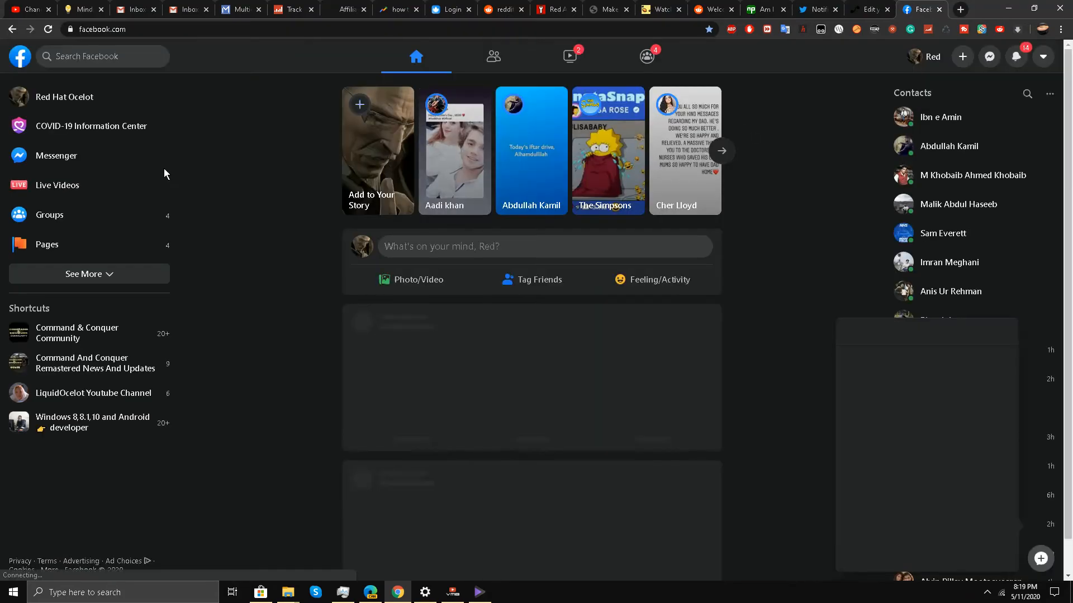
- Open the LiquidOcelot Youtube Channel page on Facebook and copy its web address
left_click(76, 394)
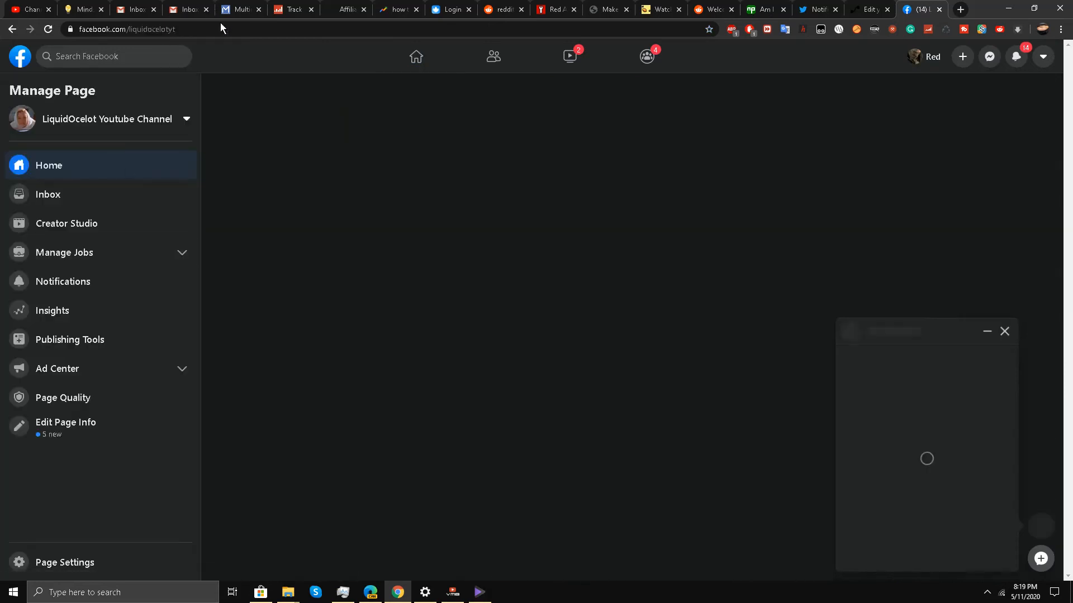
left_click(220, 24)
right_click(212, 30)
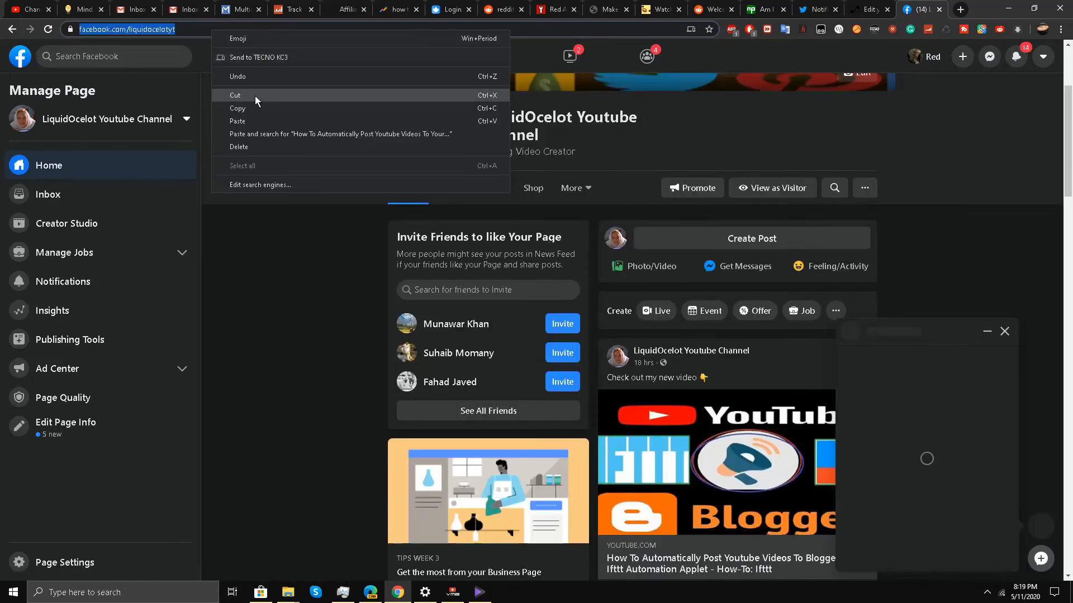
left_click(260, 108)
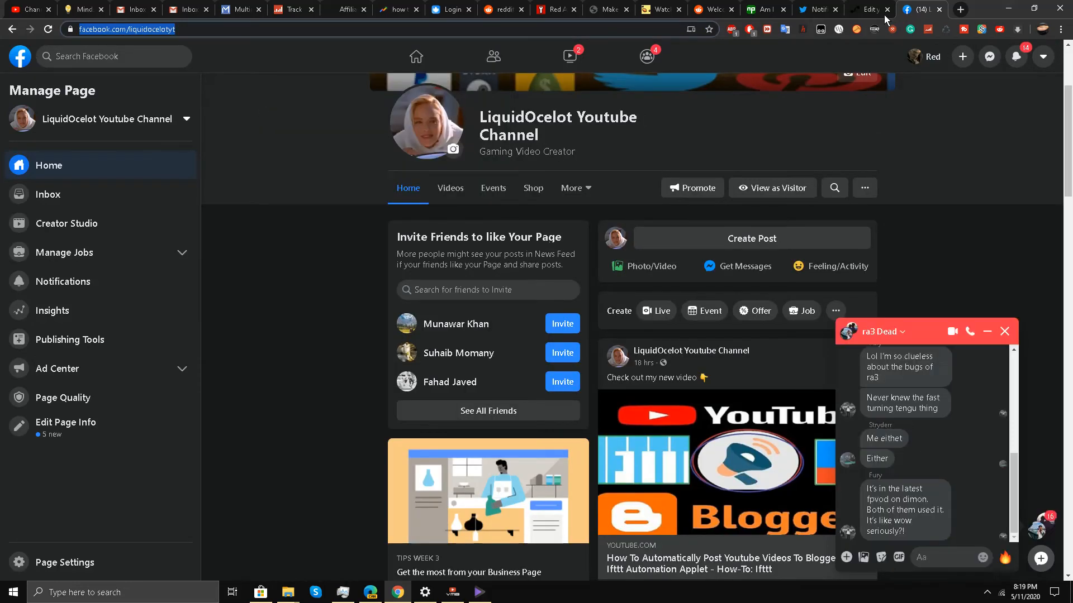
- Switch back to Power Automate and search the templates for "youtube" from the home page
left_click(866, 8)
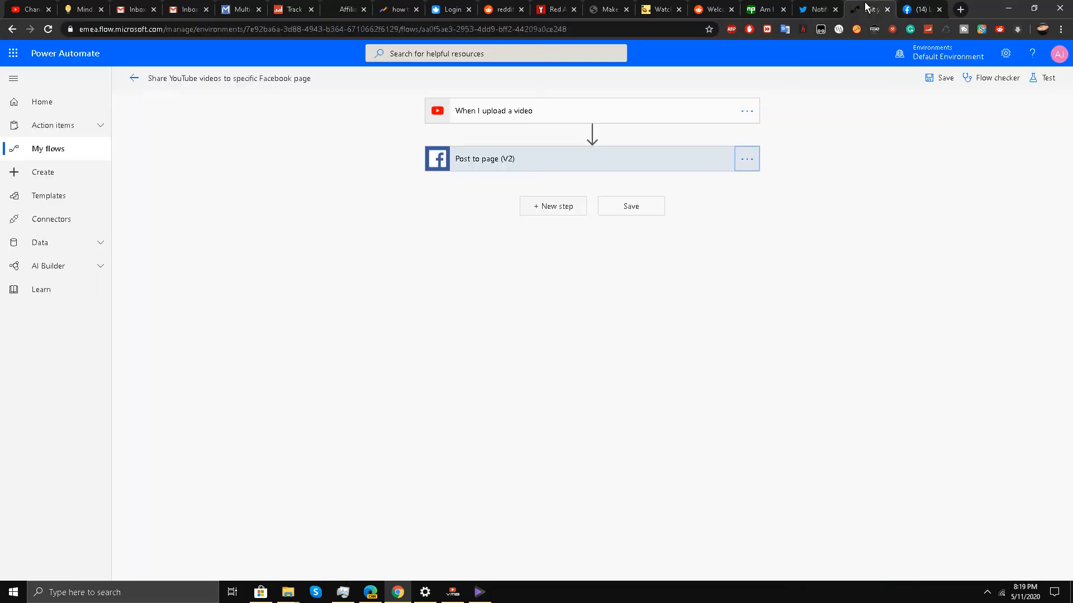
left_click(58, 109)
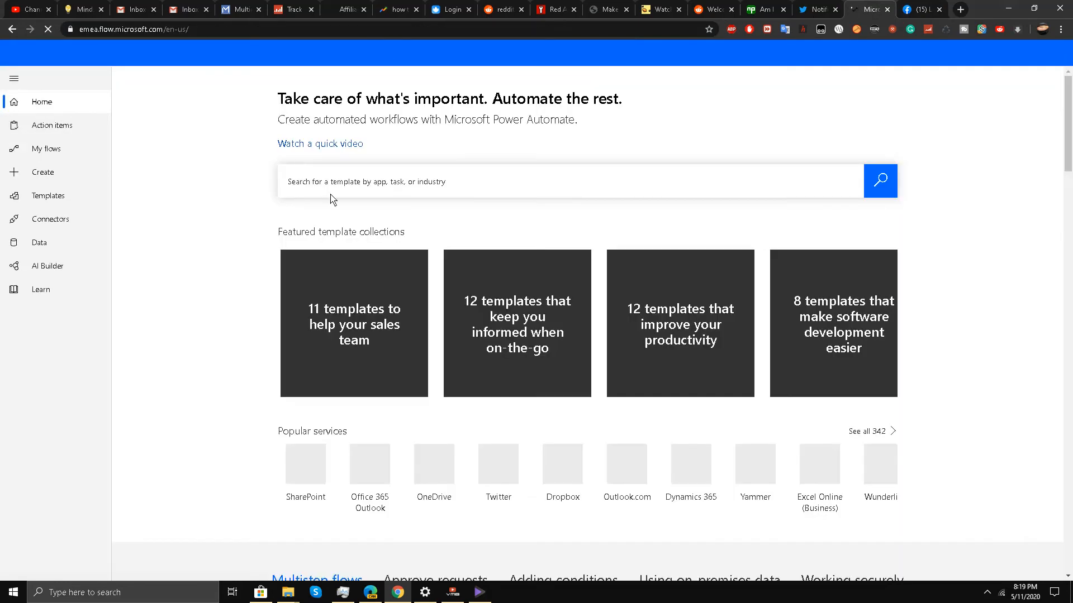
left_click(368, 196)
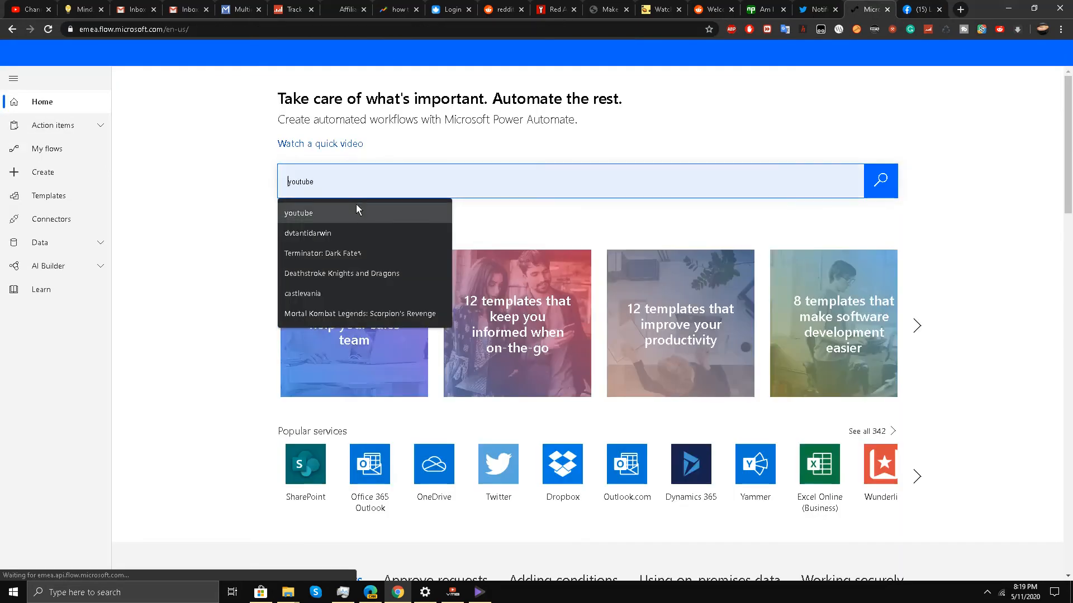
left_click(357, 206)
left_click(869, 193)
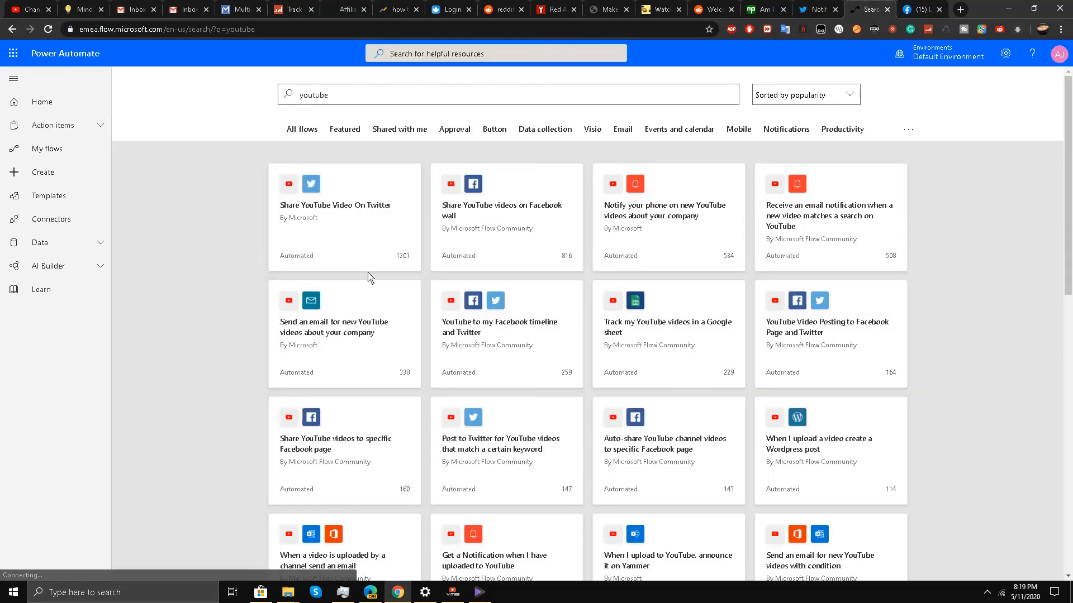
- Choose the "Share YouTube videos to specific Facebook page" template and continue with the connected YouTube and Facebook accounts
scroll(369, 316, "down", 2)
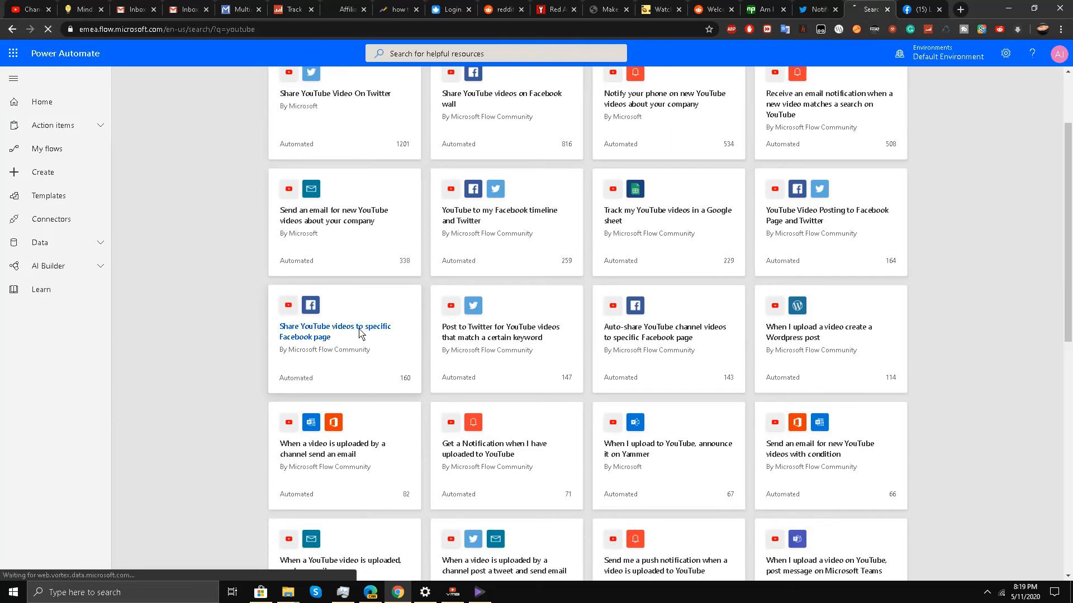
left_click(369, 337)
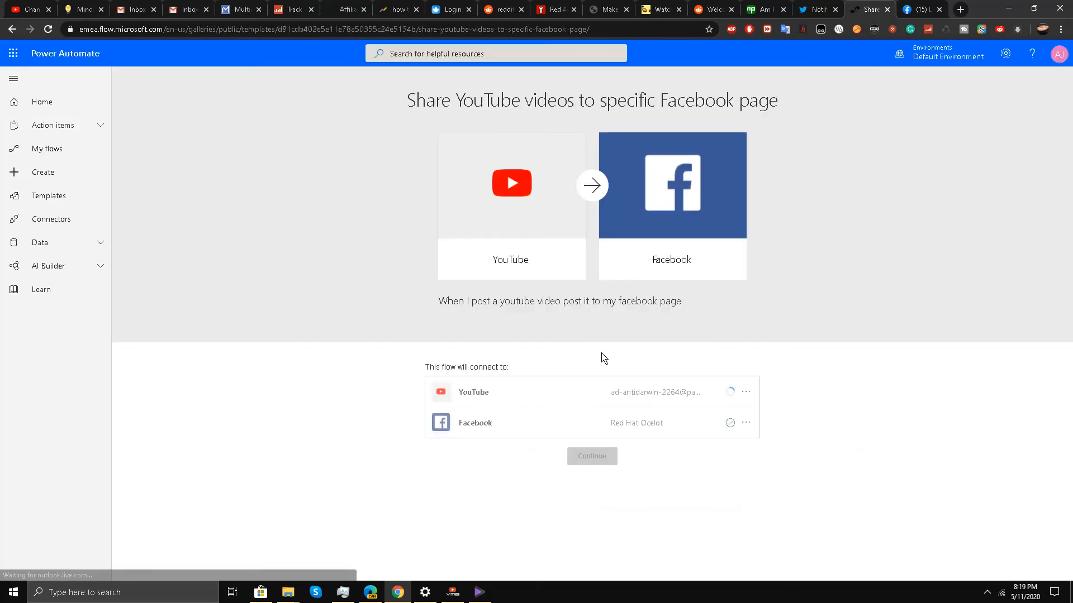
left_click(614, 456)
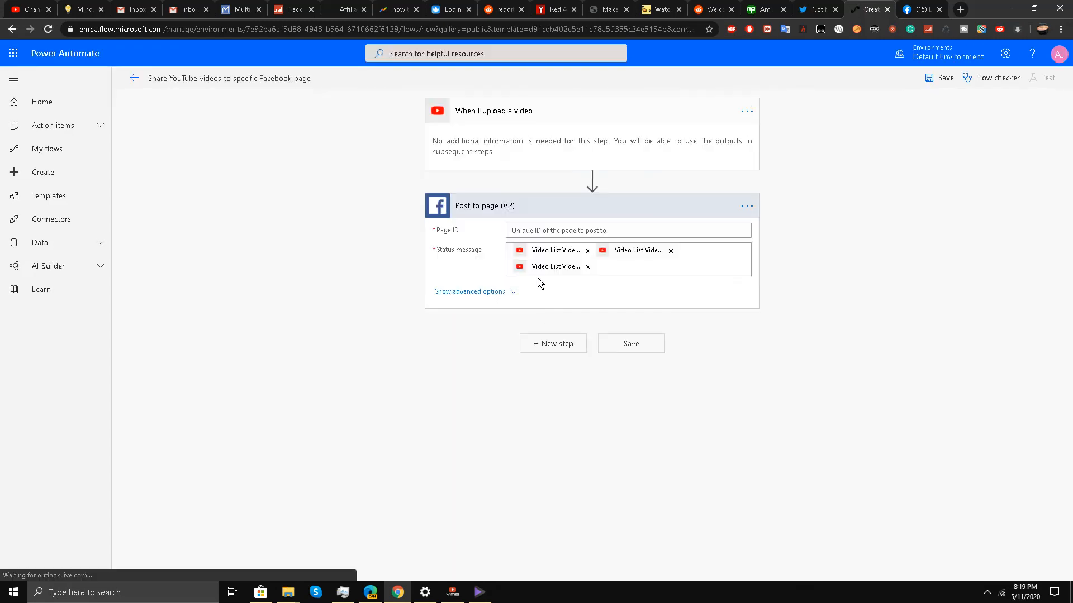
left_click(545, 231)
right_click(545, 231)
left_click(615, 314)
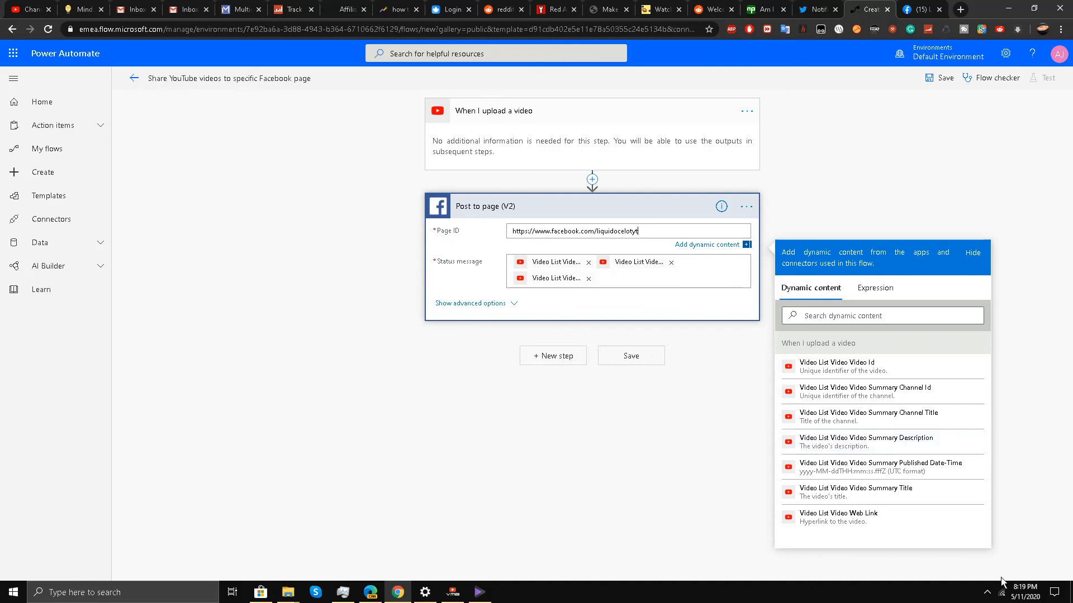
left_click(987, 596)
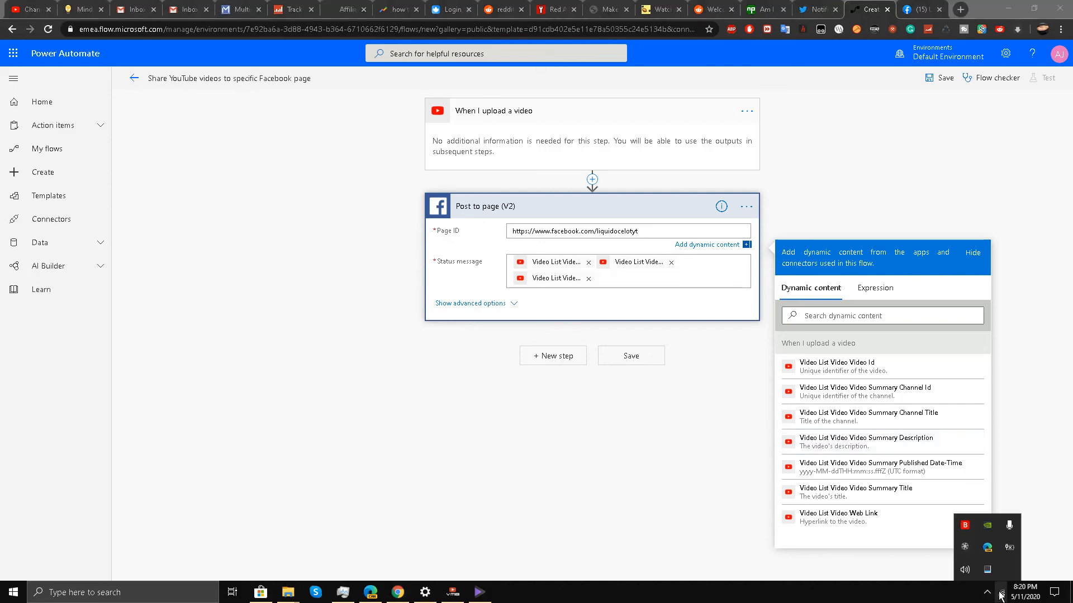
left_click(965, 548)
left_click(1045, 554)
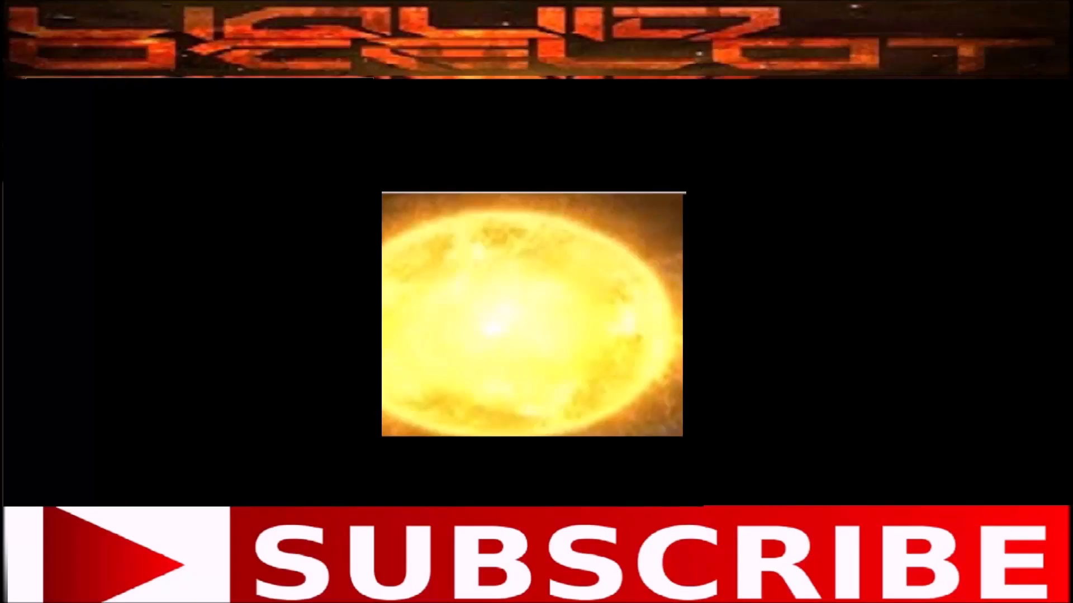